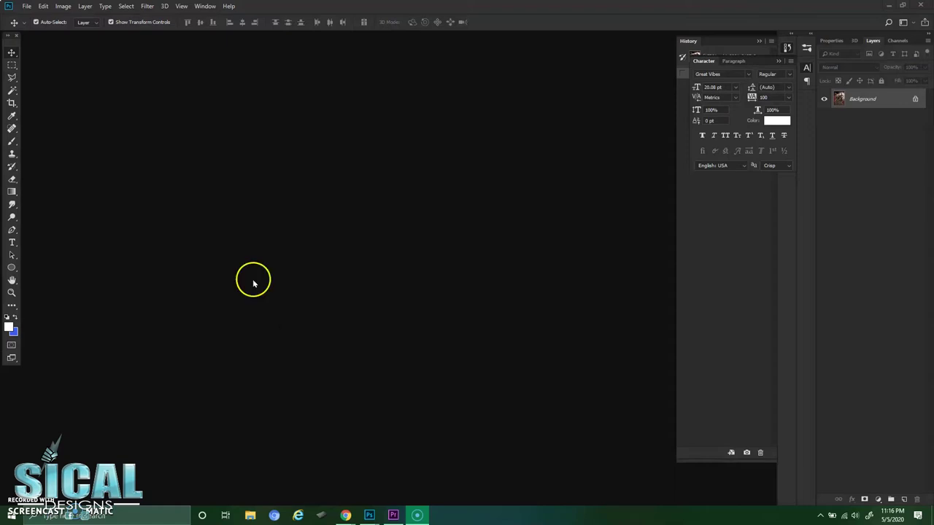
# - Create a new blank 2.5 × 2.5 in document at 300 ppi
pyautogui.click(26, 7)
pyautogui.click(35, 16)
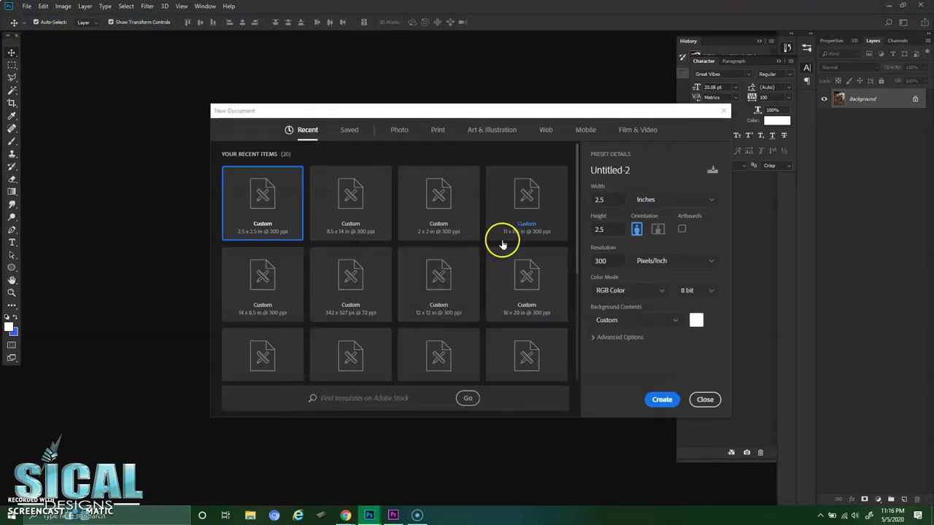
pyautogui.click(660, 399)
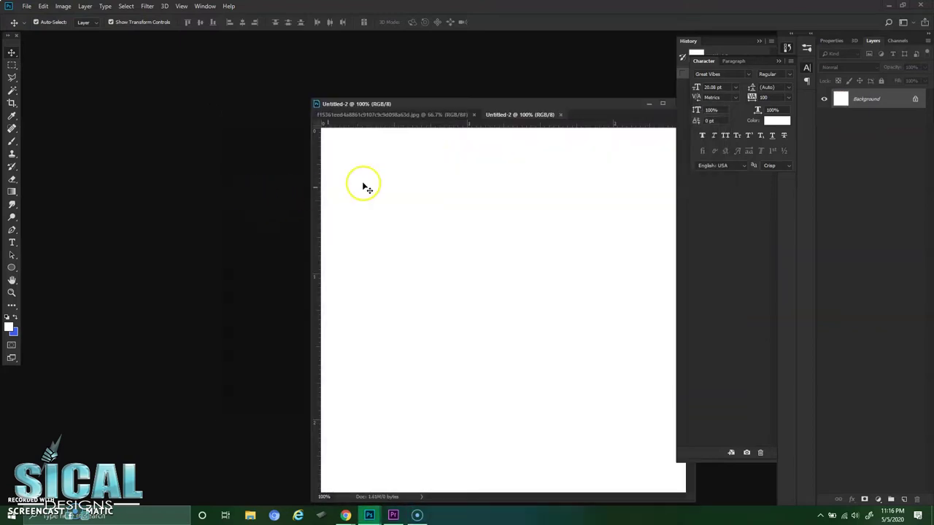
# - Float Untitled-2 in its own window beside the He-Man image, moved toward the upper left
pyautogui.moveTo(510, 110); pyautogui.dragTo(162, 98)
pyautogui.click(560, 105)
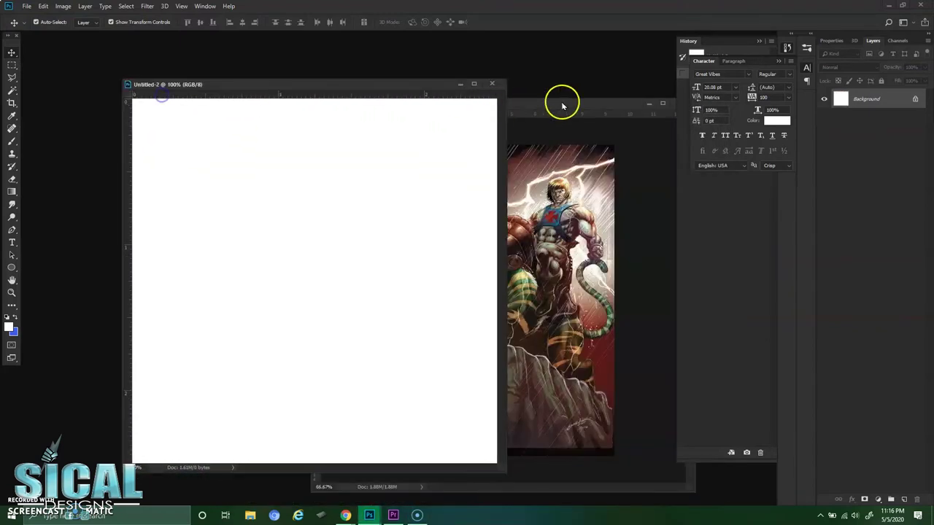
pyautogui.moveTo(328, 96); pyautogui.dragTo(332, 67)
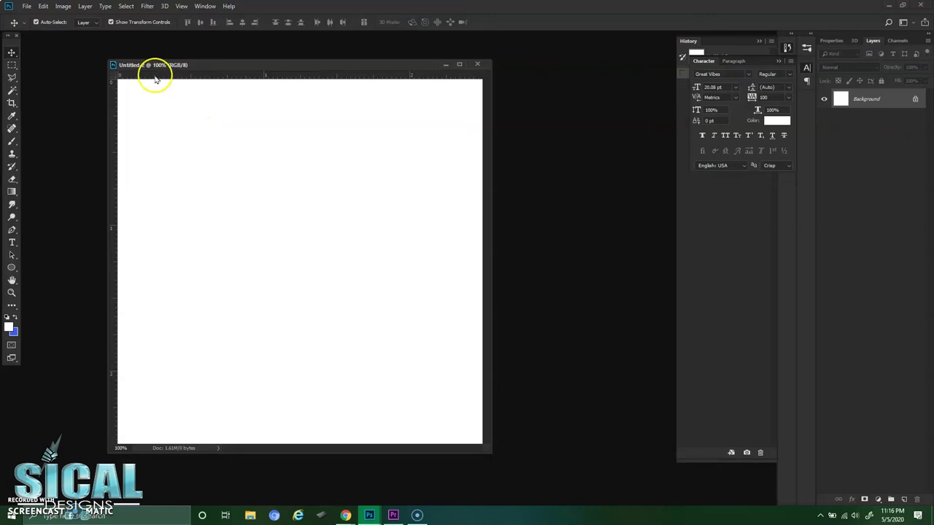
# - Add horizontal guides at 0.5 and 2 in, and vertical guides at about 1.98 and 0.48 in
pyautogui.moveTo(163, 75); pyautogui.dragTo(181, 153)
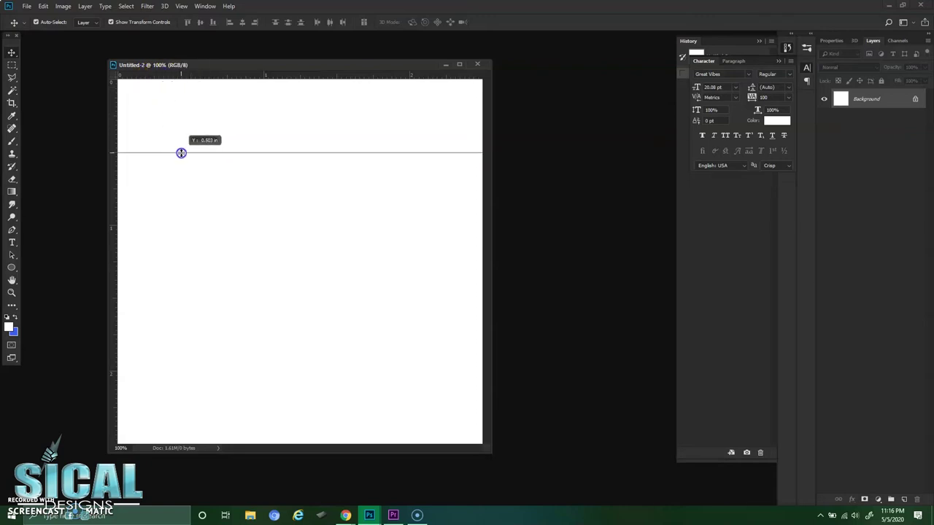
pyautogui.moveTo(181, 153); pyautogui.dragTo(181, 153)
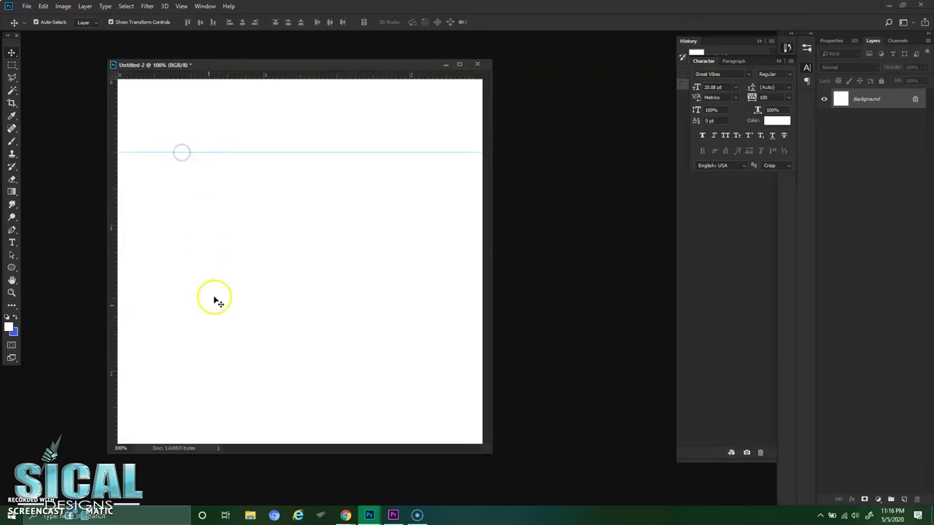
pyautogui.moveTo(182, 76); pyautogui.dragTo(206, 372)
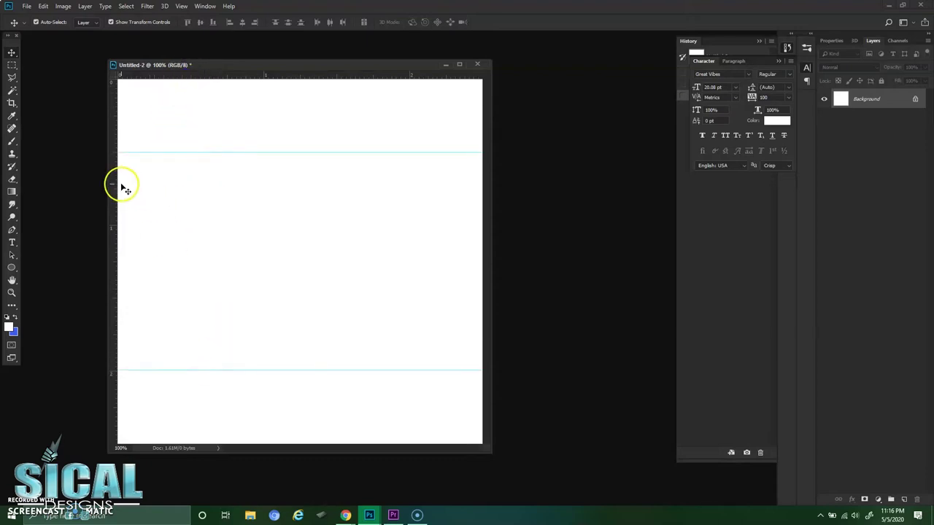
pyautogui.moveTo(115, 187); pyautogui.dragTo(411, 194)
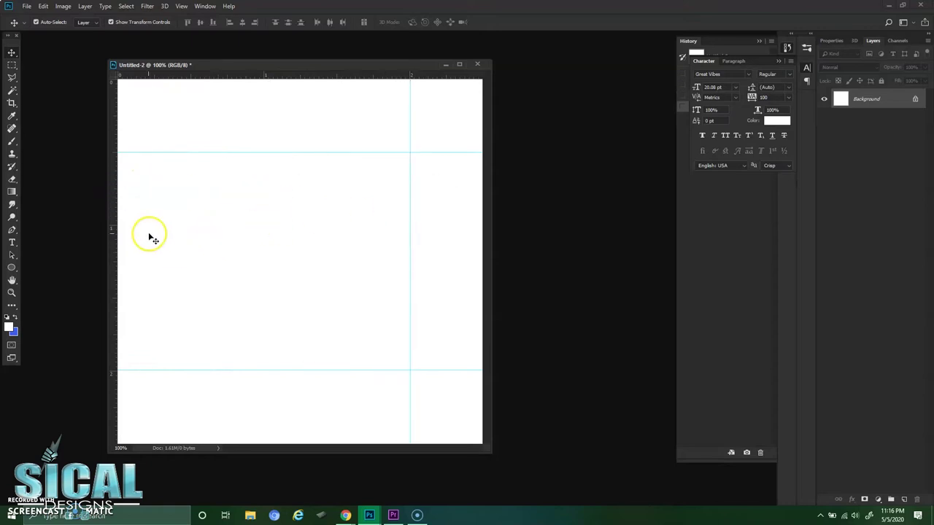
pyautogui.moveTo(111, 207); pyautogui.dragTo(190, 210)
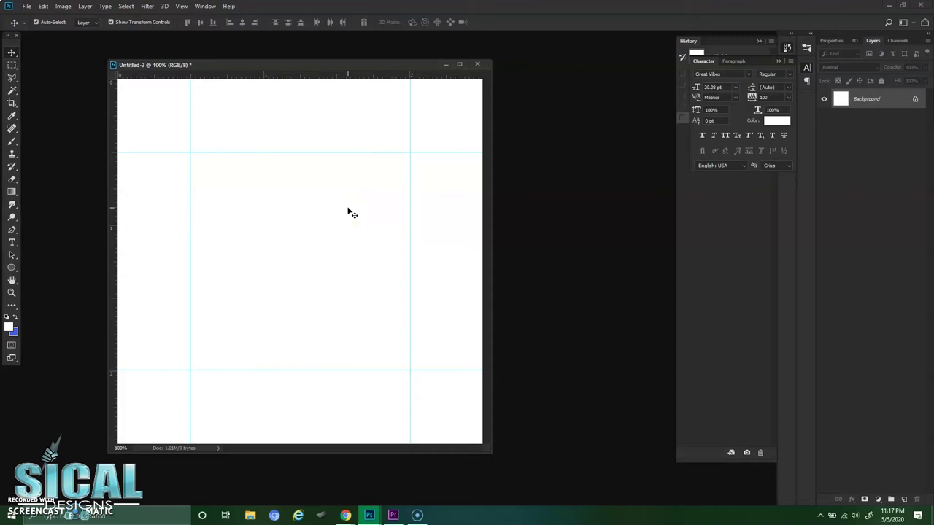
# - Add a layer and draw Ellipse 1, a 1.5 in white circle aligned to the four guides
pyautogui.click(903, 500)
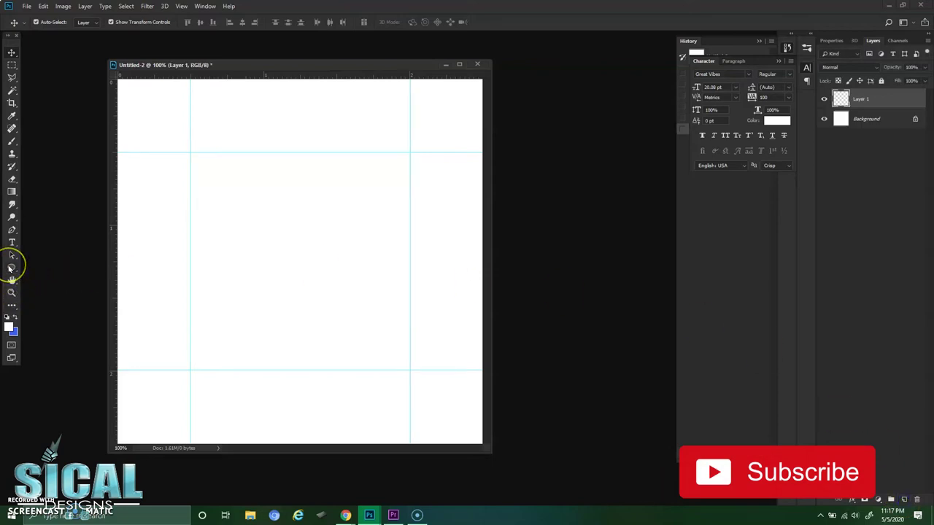
pyautogui.click(11, 269)
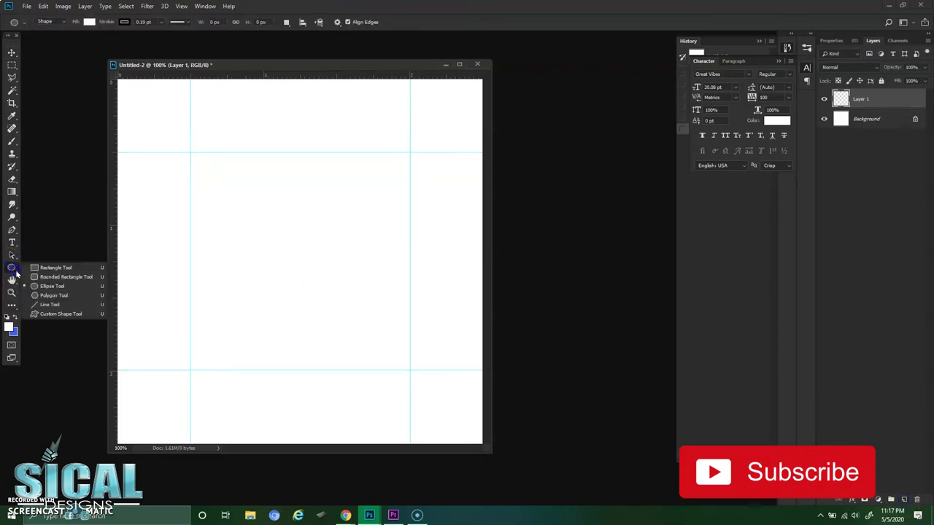
pyautogui.click(12, 273)
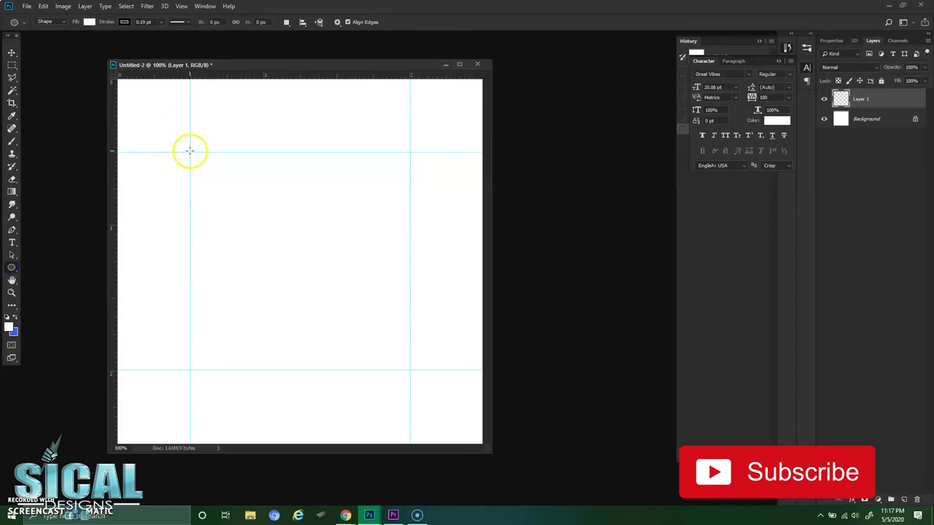
pyautogui.moveTo(190, 151); pyautogui.dragTo(457, 370)
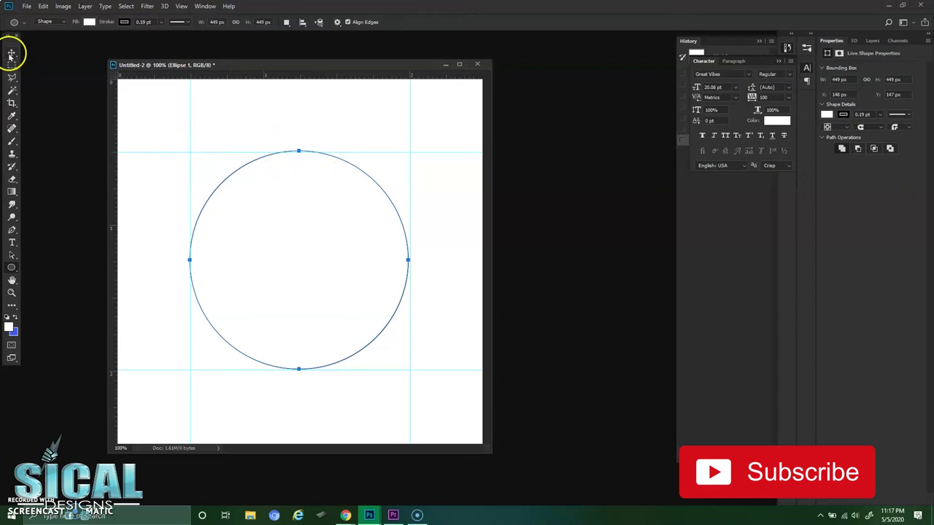
pyautogui.click(12, 54)
pyautogui.moveTo(298, 151); pyautogui.dragTo(299, 151)
pyautogui.press('Return')
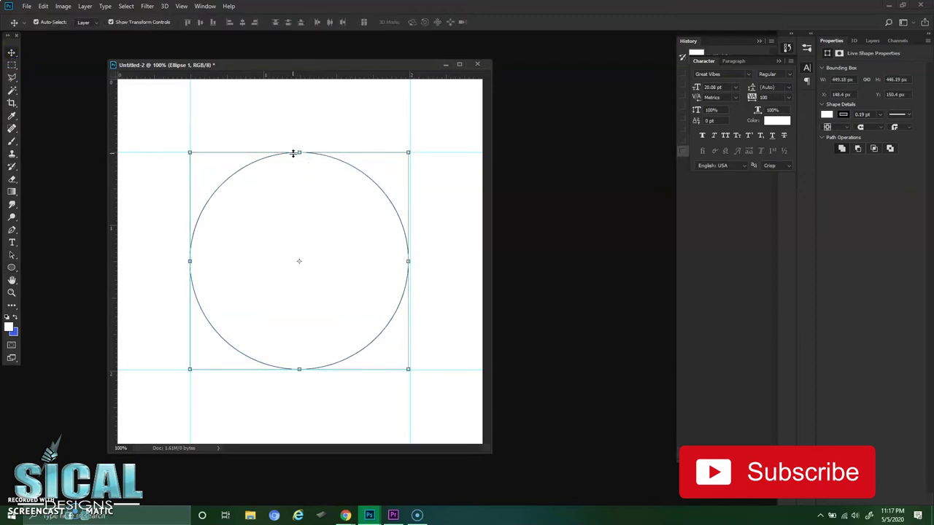
# - Unlock the Background layer into Layer 0 and delete it, leaving a transparent canvas
pyautogui.click(873, 41)
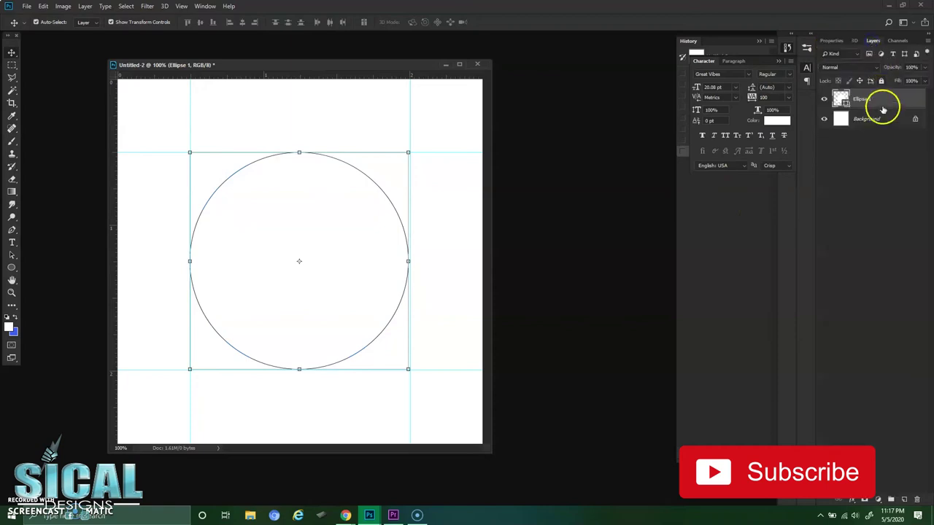
pyautogui.click(892, 119)
pyautogui.click(914, 119)
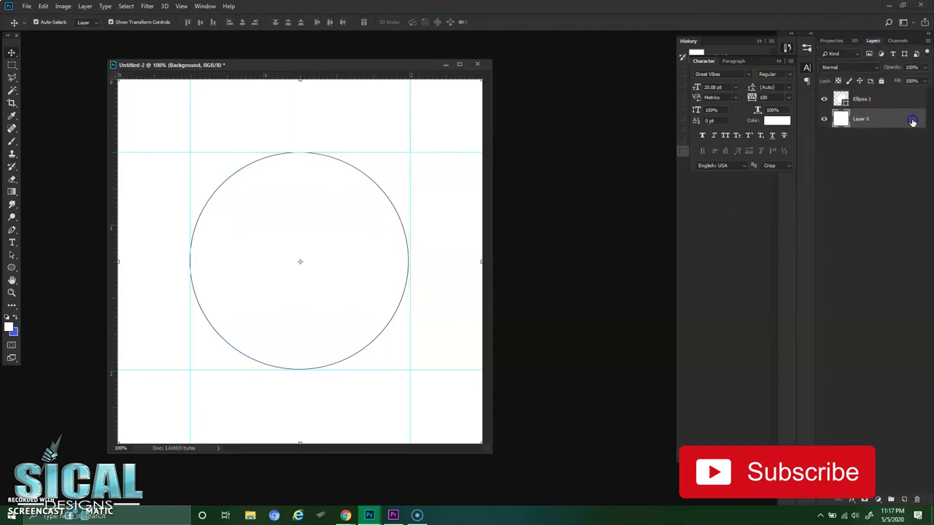
pyautogui.click(919, 499)
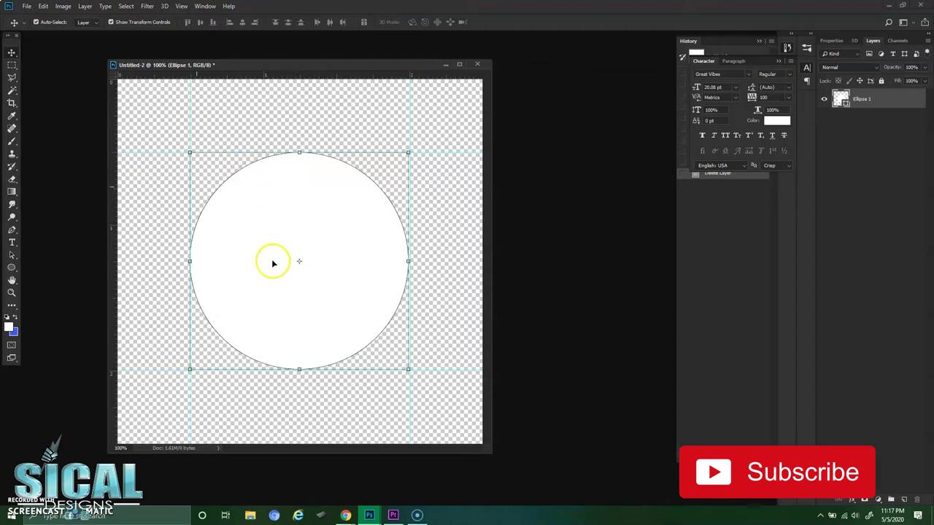
# - Rasterize the Ellipse 1 shape layer with Layer > Rasterize > Layer
pyautogui.click(84, 6)
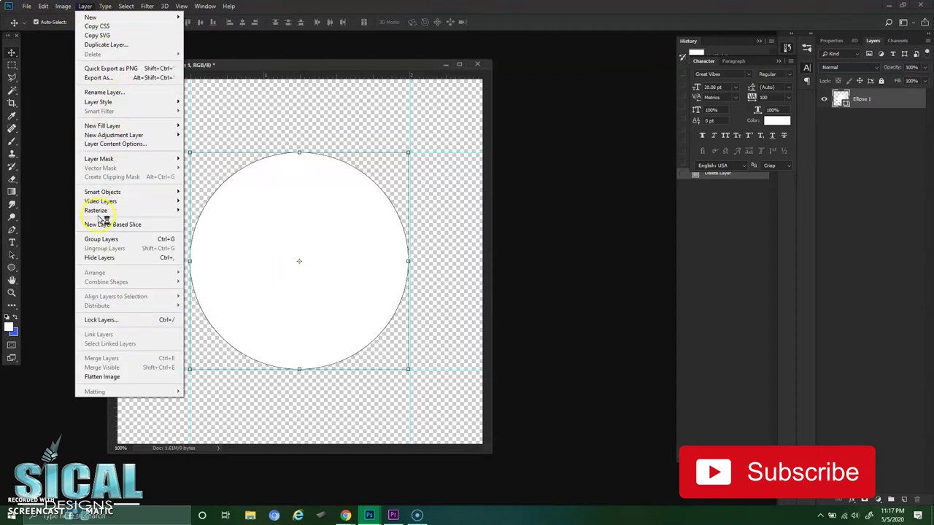
pyautogui.moveTo(150, 213)
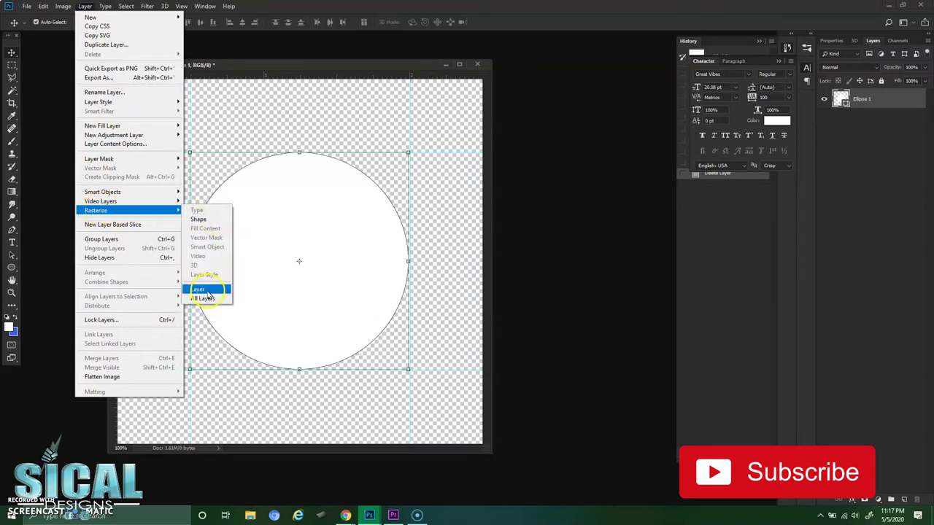
pyautogui.click(206, 289)
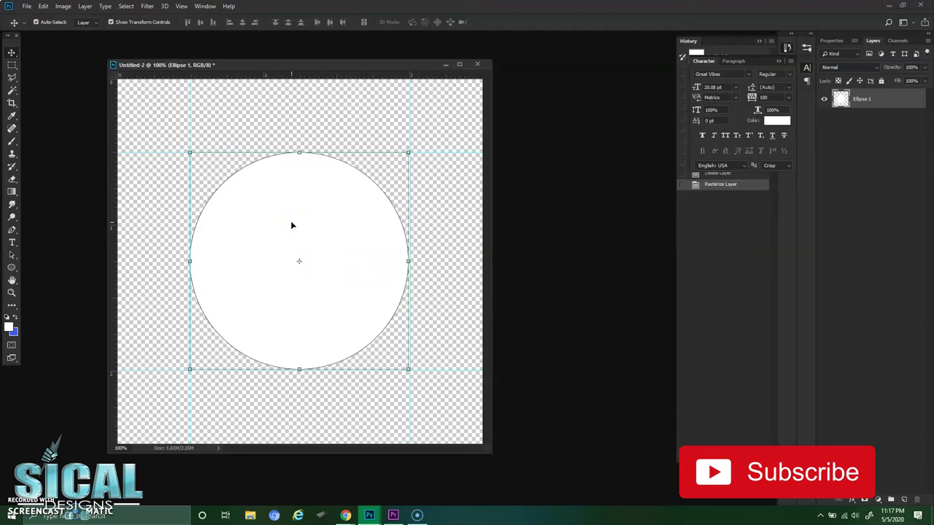
pyautogui.moveTo(441, 357); pyautogui.dragTo(471, 374)
# - Copy the He-Man artwork into Untitled-2 as a new layer
pyautogui.click(272, 248)
pyautogui.click(370, 516)
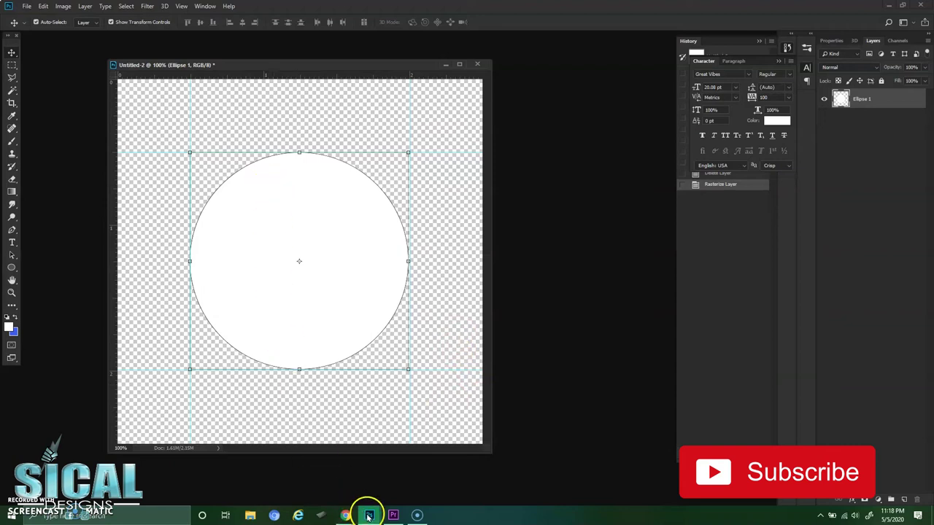
pyautogui.click(312, 478)
pyautogui.click(437, 193)
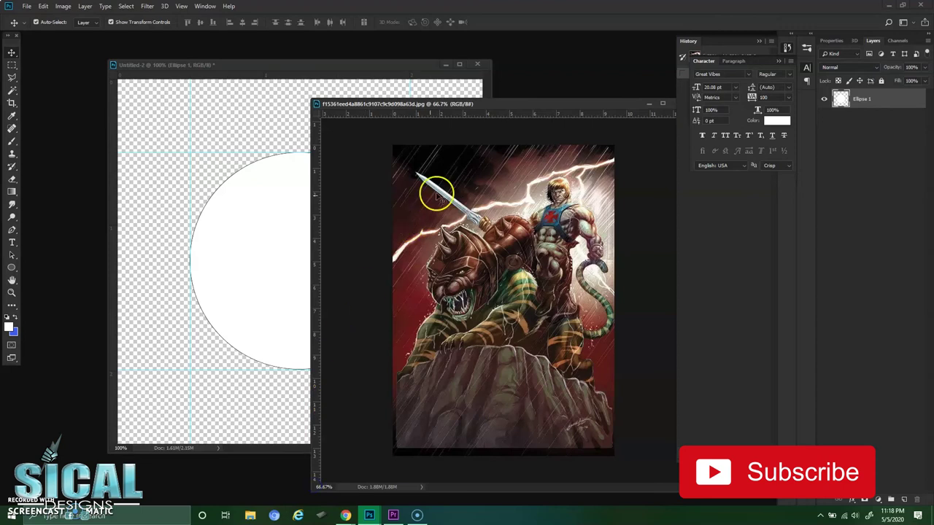
pyautogui.click(515, 229)
pyautogui.moveTo(514, 230); pyautogui.dragTo(332, 262)
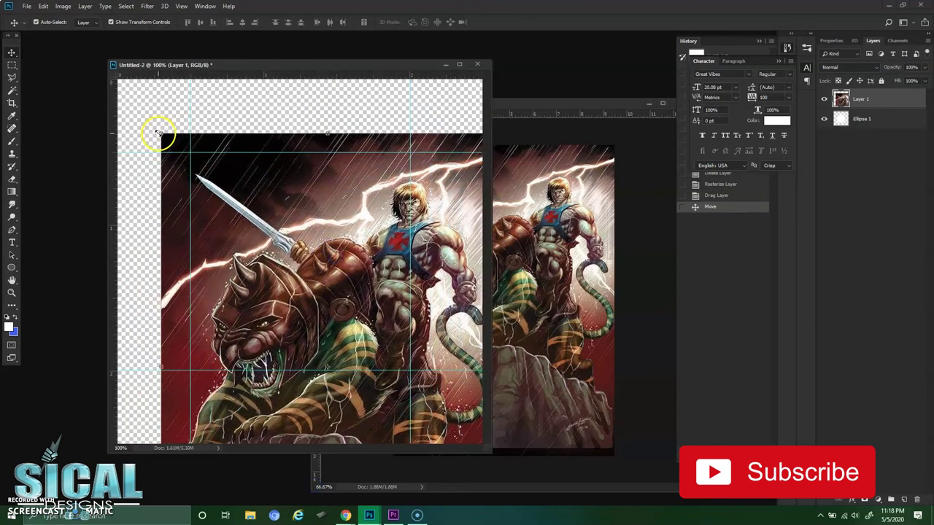
# - Scale the artwork to about 75.5%, set its opacity to 47%, and center it over the circle
pyautogui.moveTo(157, 138); pyautogui.dragTo(233, 215)
pyautogui.moveTo(291, 252); pyautogui.dragTo(248, 181)
pyautogui.moveTo(160, 119); pyautogui.dragTo(175, 146)
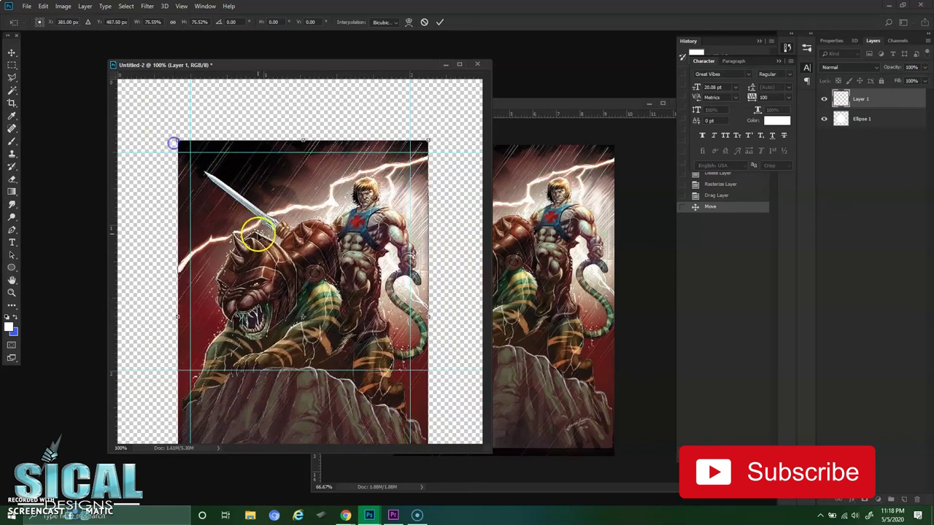
pyautogui.moveTo(254, 234); pyautogui.dragTo(257, 219)
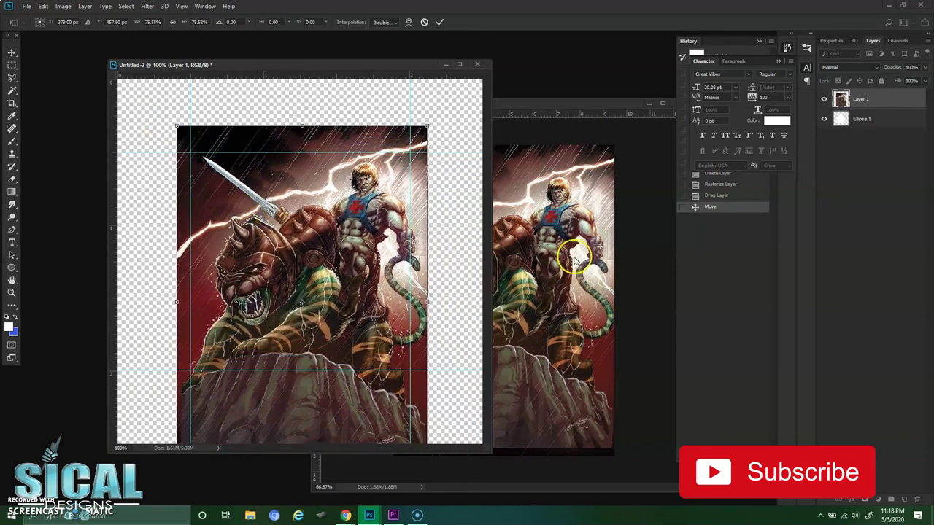
pyautogui.click(925, 69)
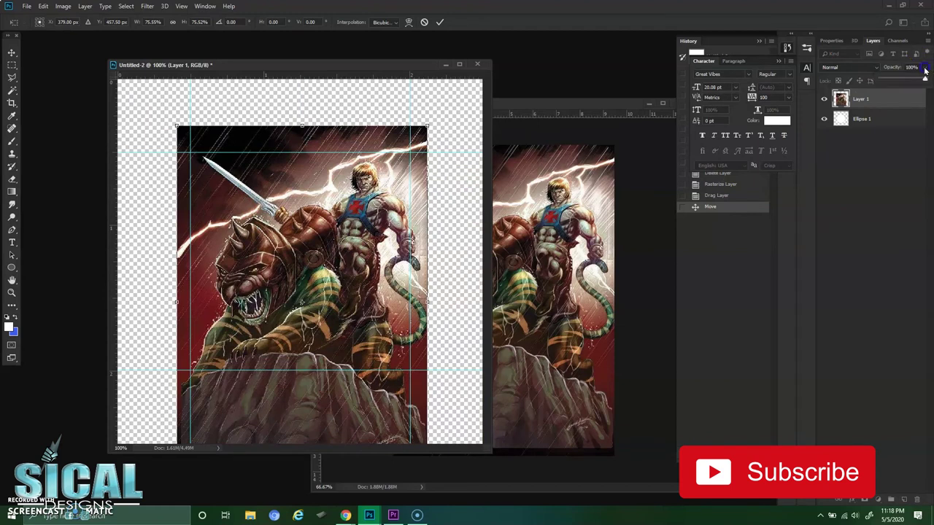
pyautogui.moveTo(915, 81); pyautogui.dragTo(902, 81)
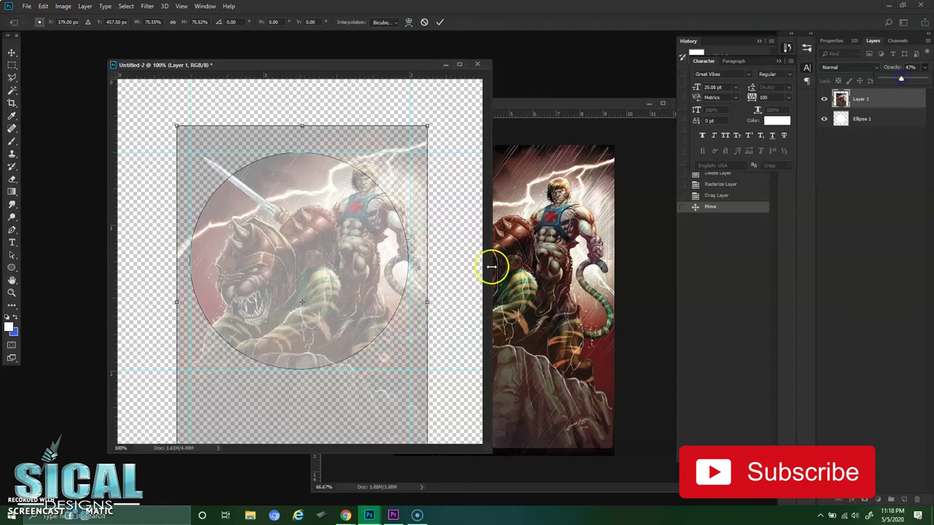
pyautogui.moveTo(355, 247); pyautogui.dragTo(336, 251)
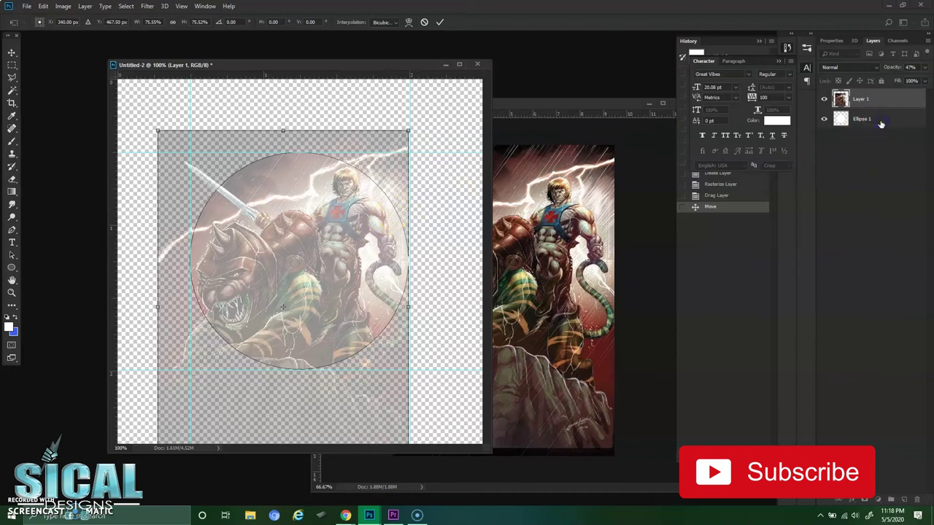
# - Commit the artwork's transform and Magic Wand-select the white circle on Ellipse 1
pyautogui.press('Return')
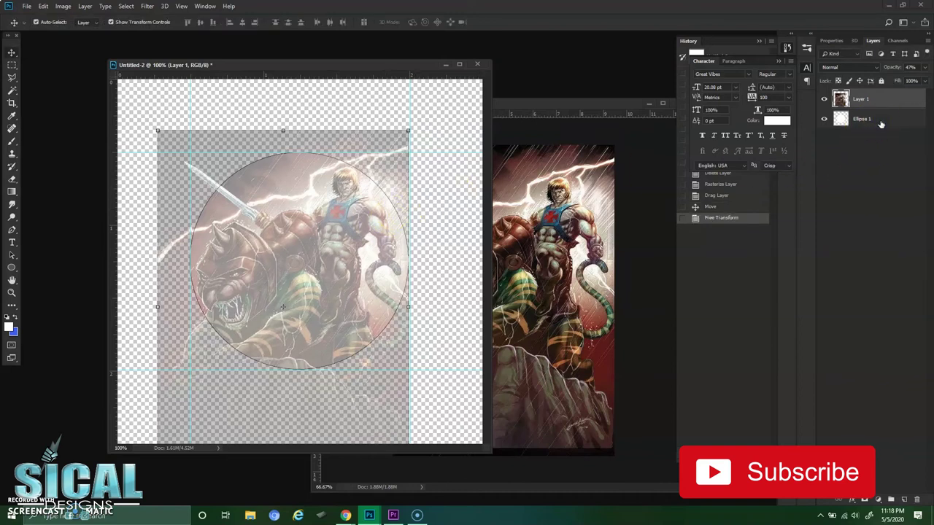
pyautogui.click(881, 123)
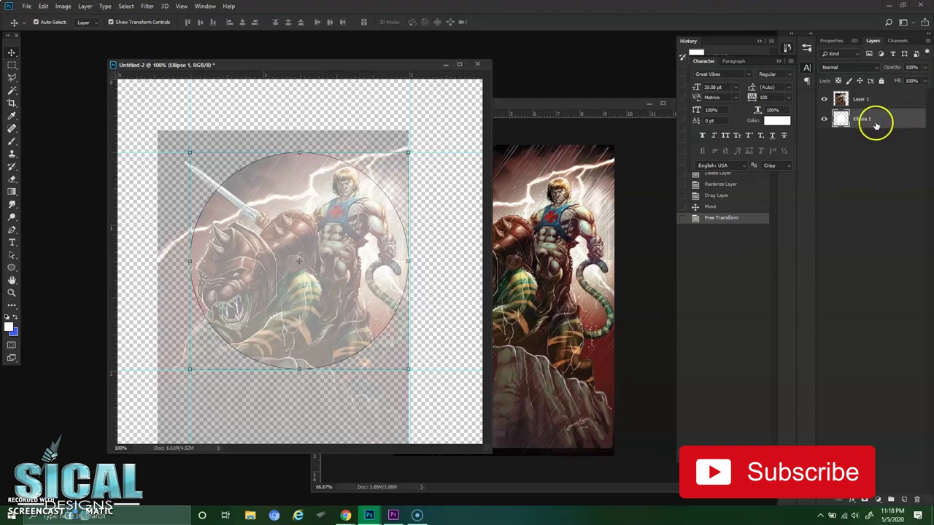
pyautogui.click(13, 91)
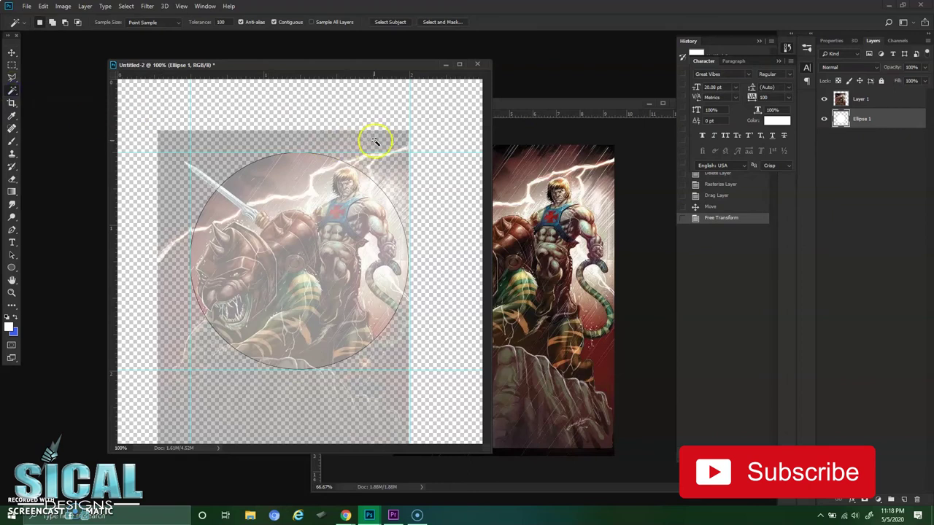
pyautogui.click(354, 113)
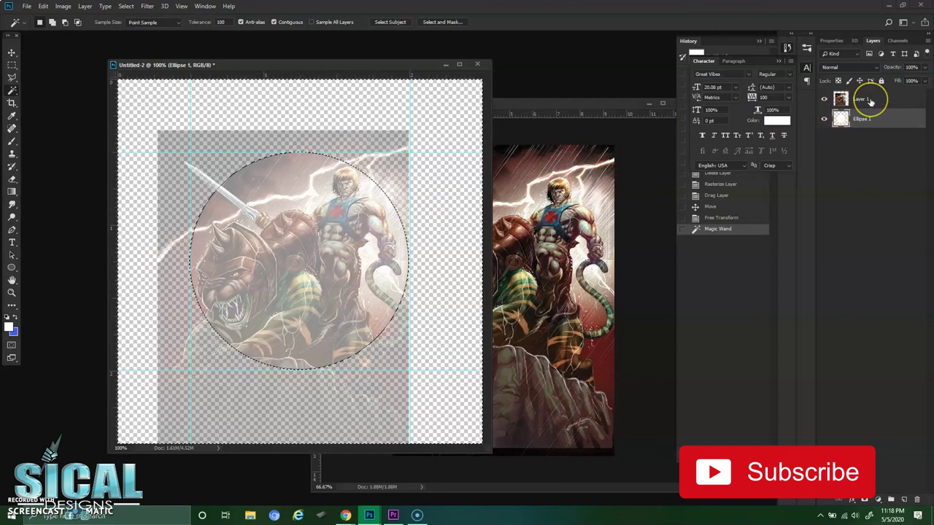
# - Delete Layer 1's artwork outside the circle, then deselect
pyautogui.click(870, 101)
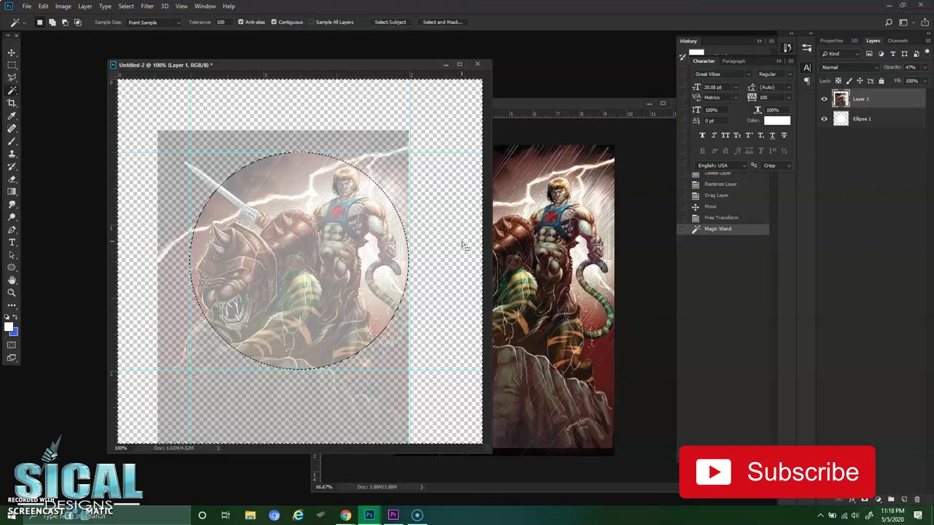
pyautogui.press('Delete')
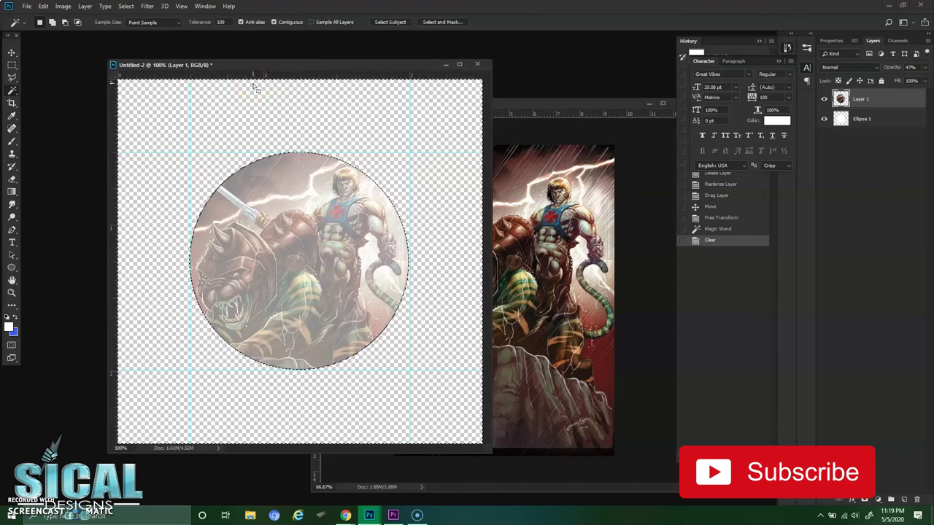
pyautogui.hotkey('ctrl', 'd')
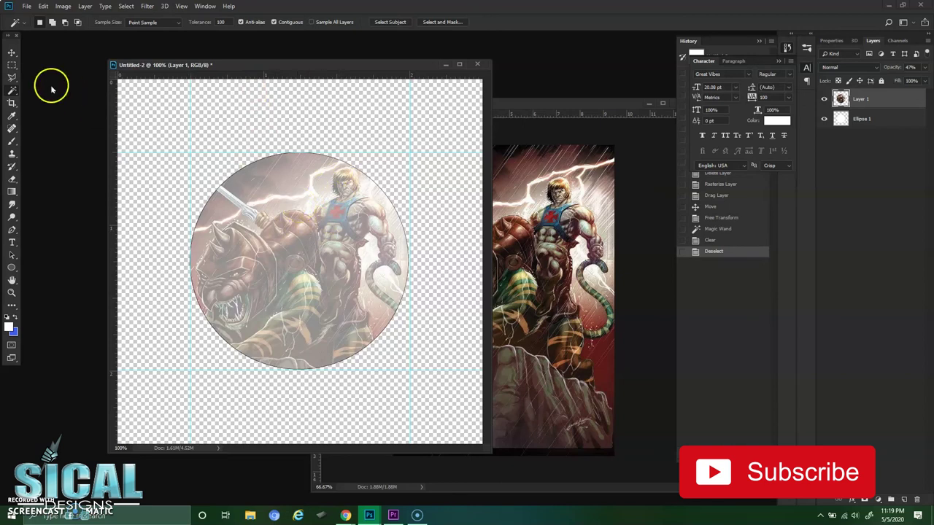
# - Set Layer 1's opacity back to 100%
pyautogui.click(13, 53)
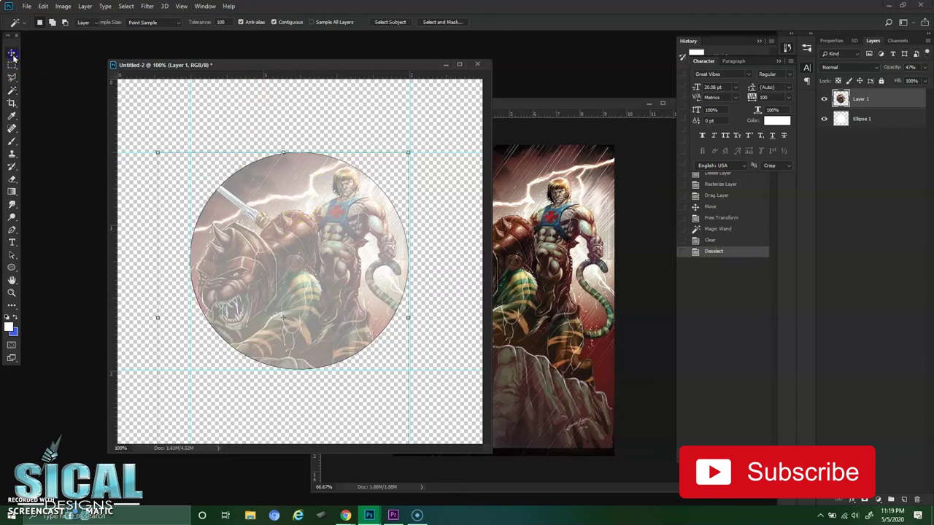
pyautogui.click(870, 99)
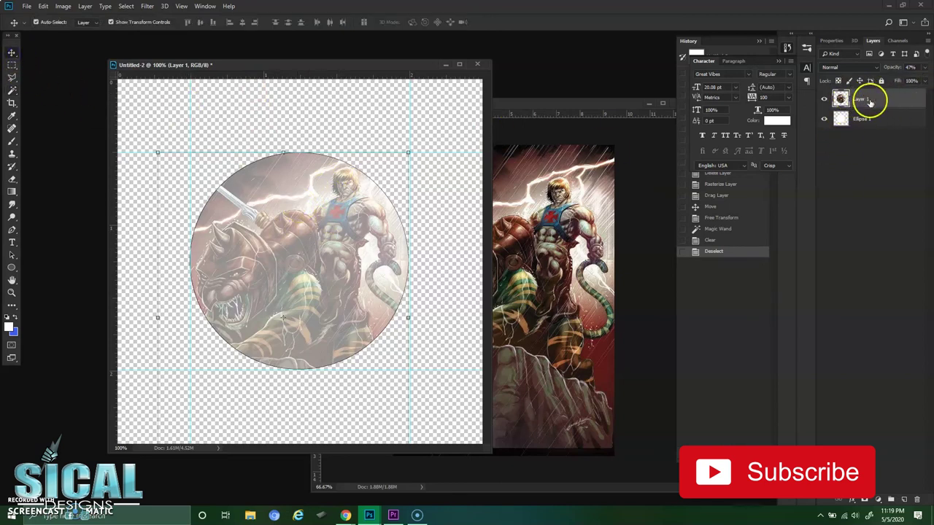
pyautogui.write('100')
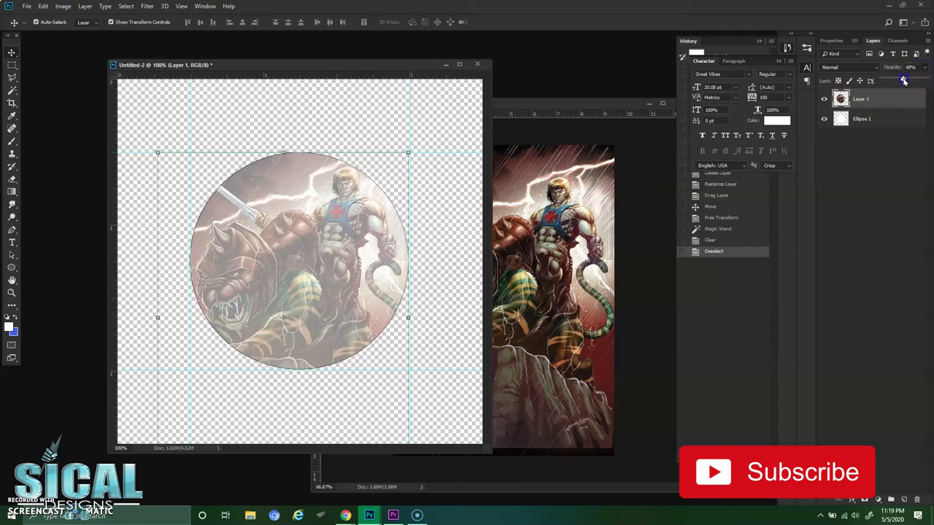
pyautogui.press('Return')
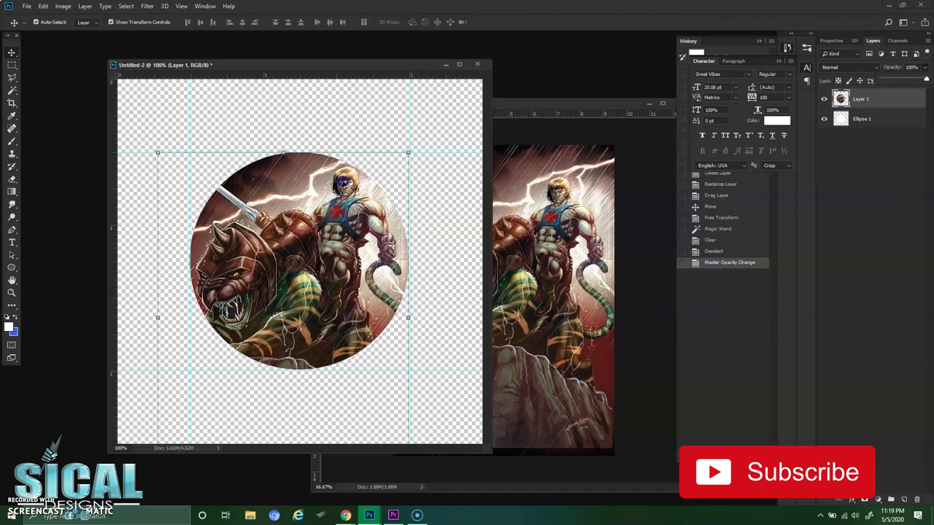
pyautogui.click(870, 94)
pyautogui.click(867, 120)
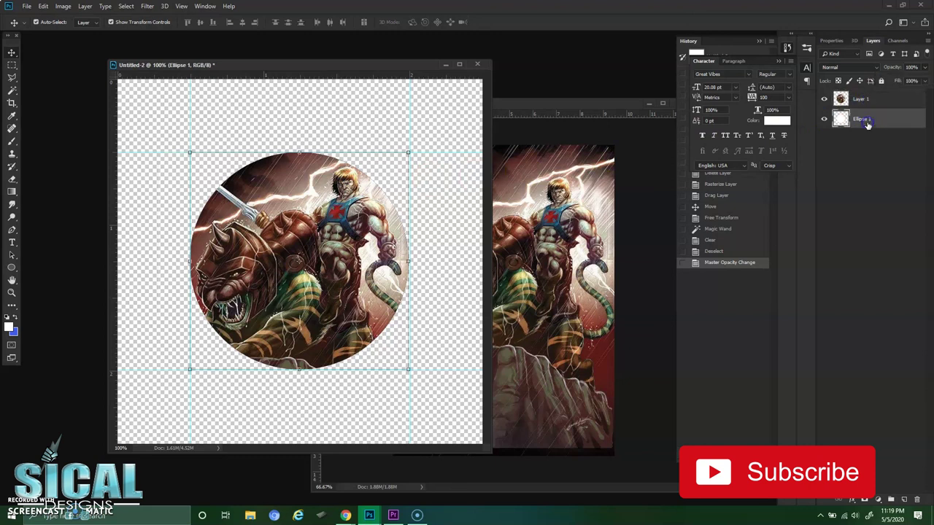
pyautogui.click(826, 100)
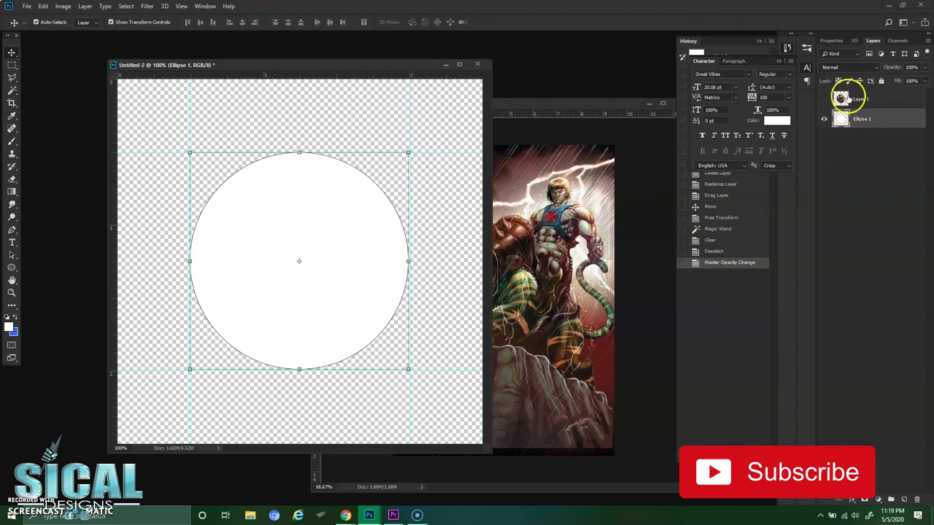
pyautogui.click(824, 100)
pyautogui.click(857, 99)
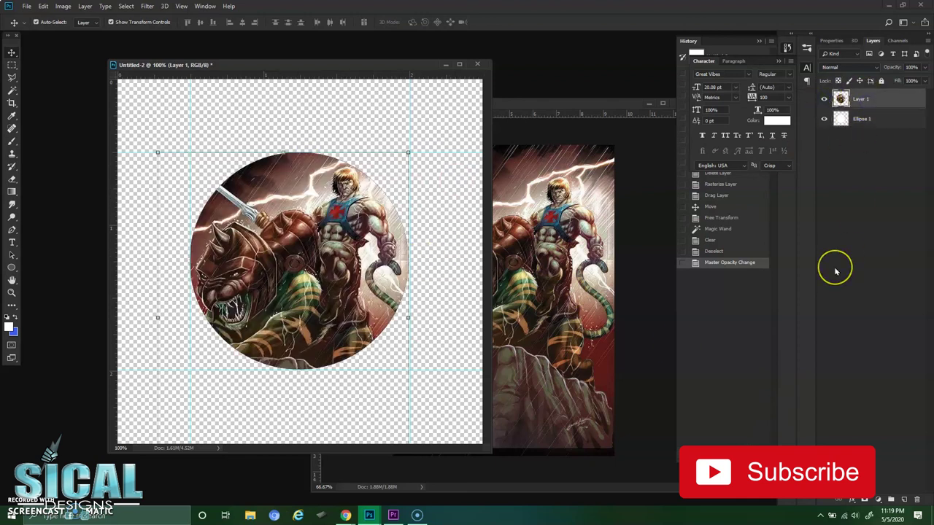